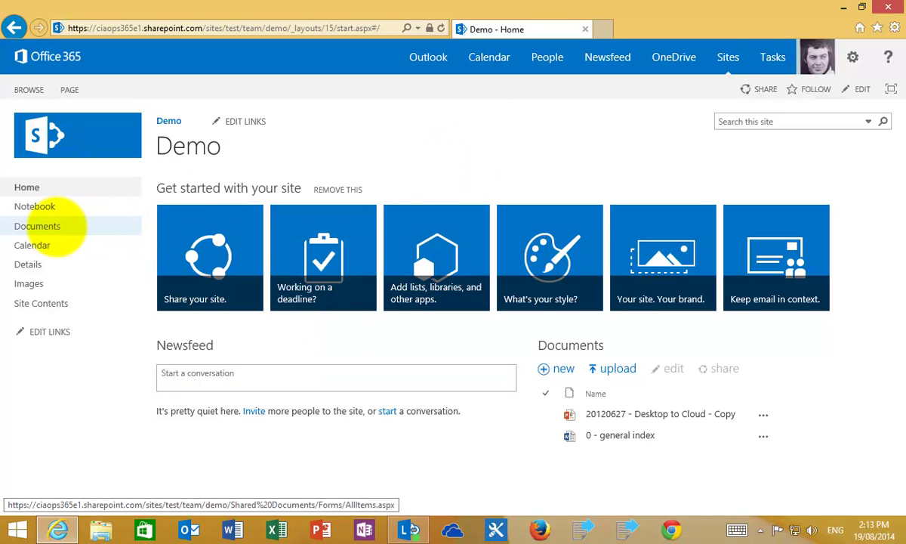
{"action": "left_click", "coordinate": [37, 226]}
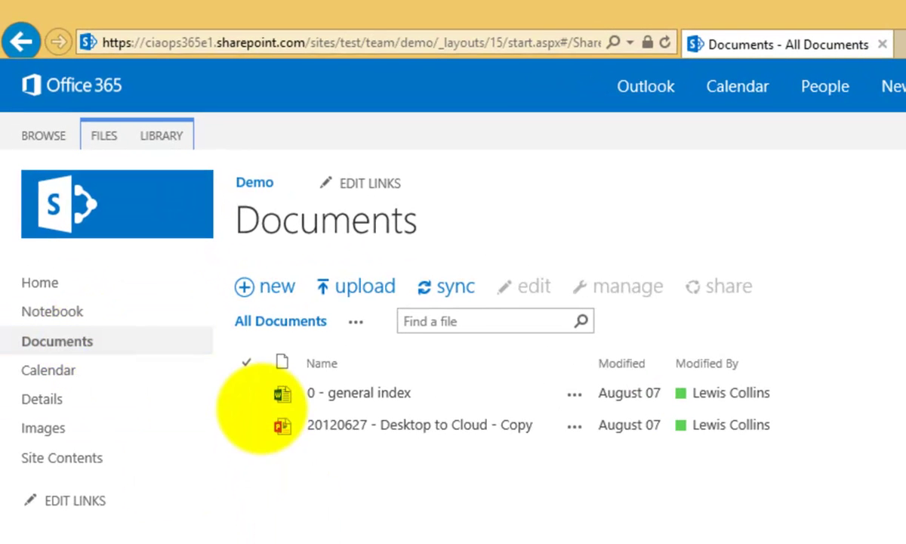
{"action": "left_click", "coordinate": [248, 393]}
{"action": "left_click", "coordinate": [246, 394]}
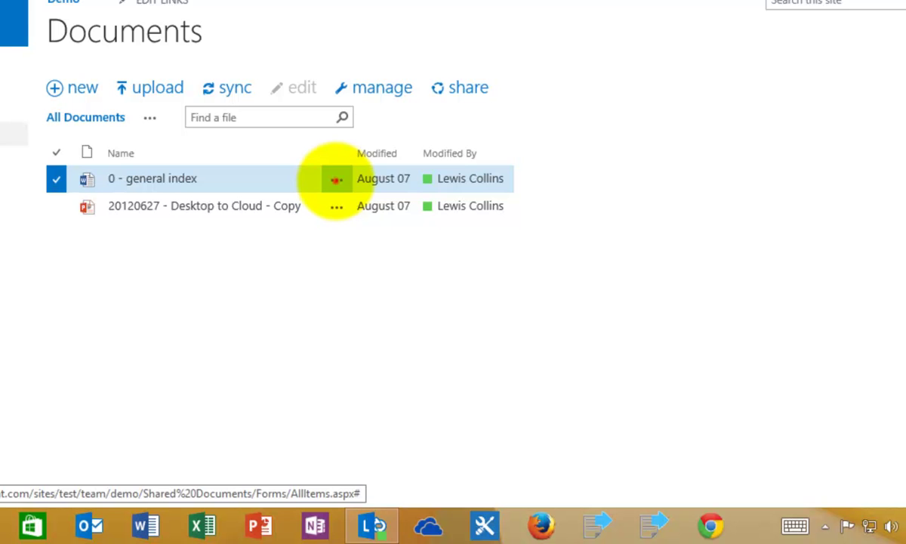
{"action": "left_click", "coordinate": [336, 178]}
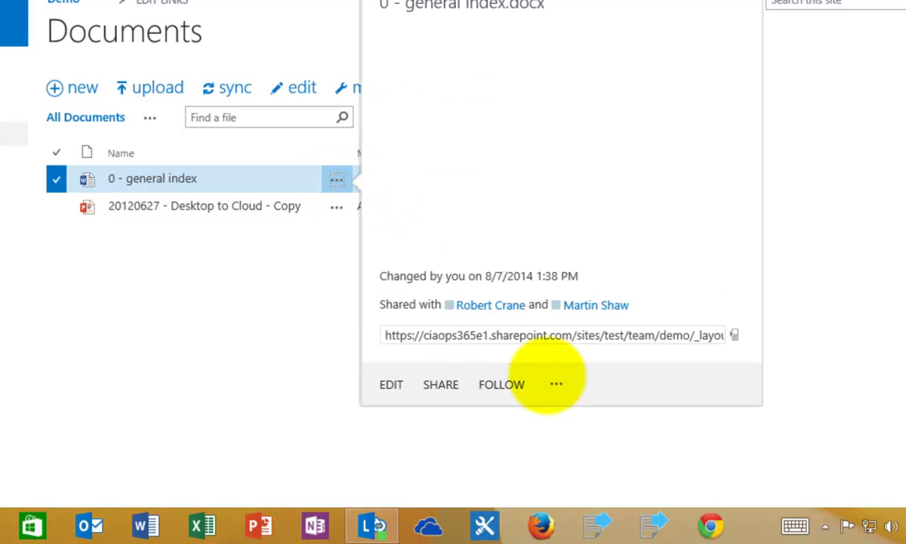
{"action": "left_click", "coordinate": [556, 384]}
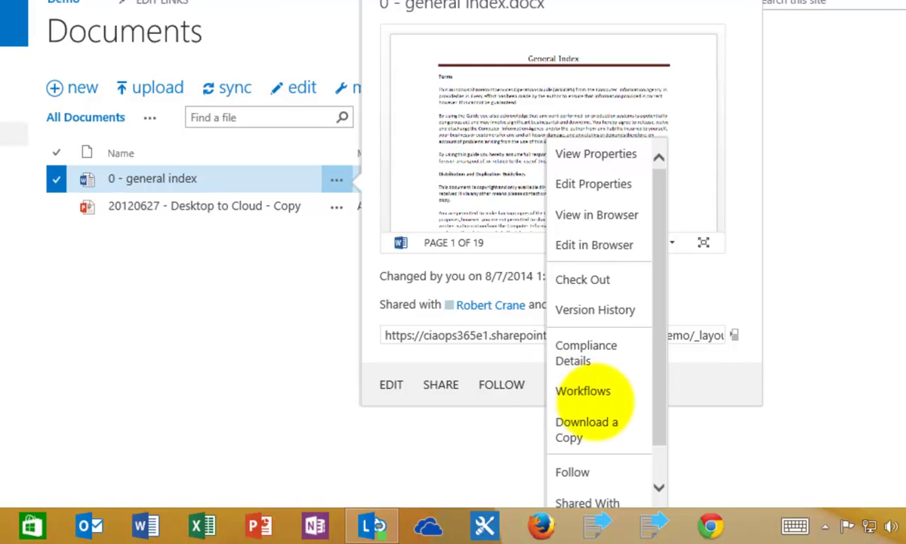
{"action": "left_click", "coordinate": [658, 469]}
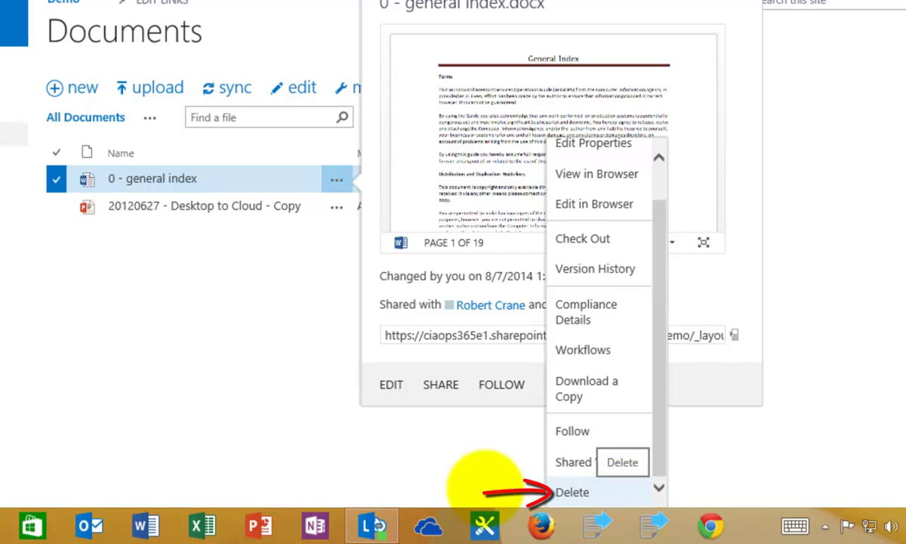
{"action": "left_click", "coordinate": [361, 467]}
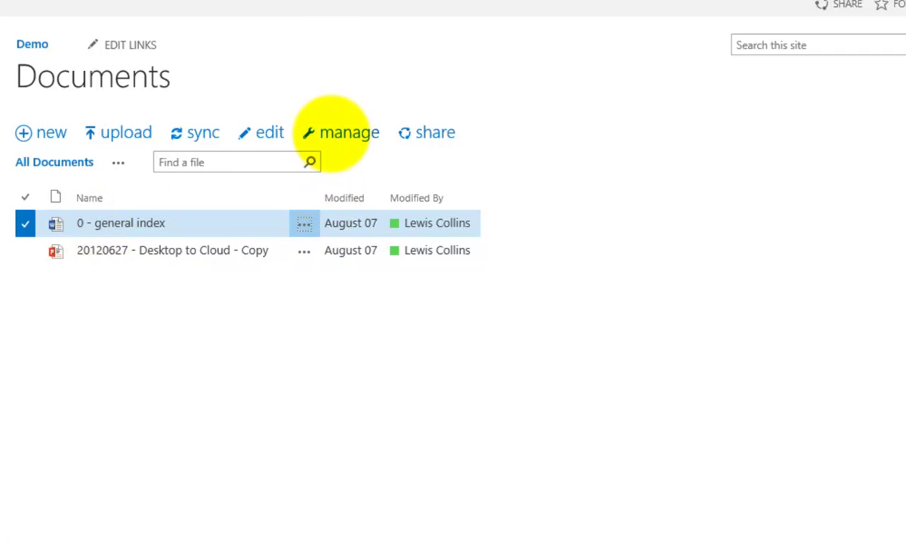
{"action": "left_click", "coordinate": [332, 134]}
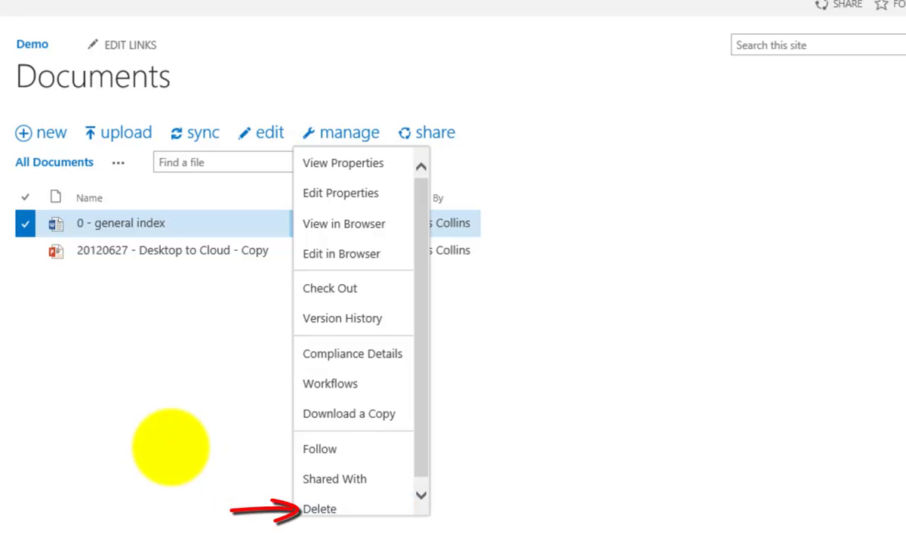
{"action": "left_click", "coordinate": [171, 447]}
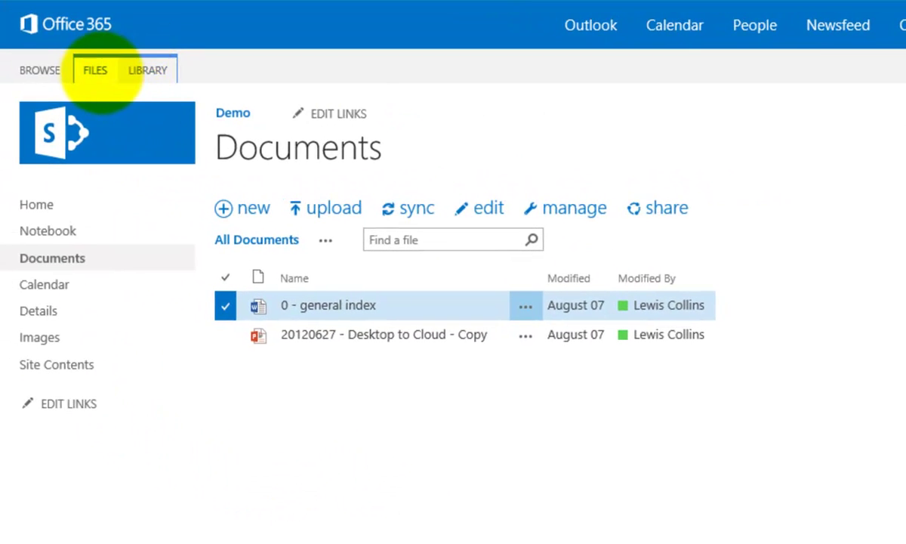
- Delete '0 - general index' with the FILES ribbon's Delete Document, confirming the Recycle Bin prompt
{"action": "left_click", "coordinate": [96, 71]}
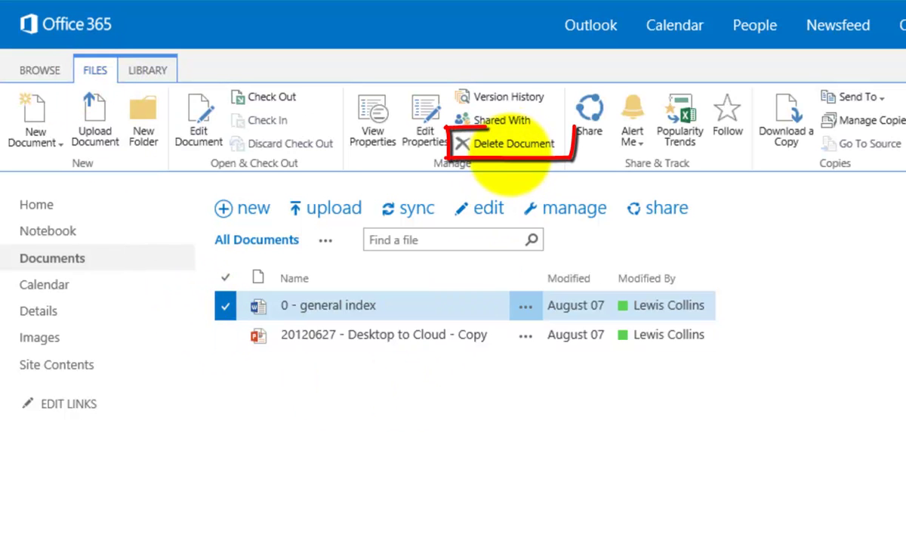
{"action": "left_click", "coordinate": [511, 144]}
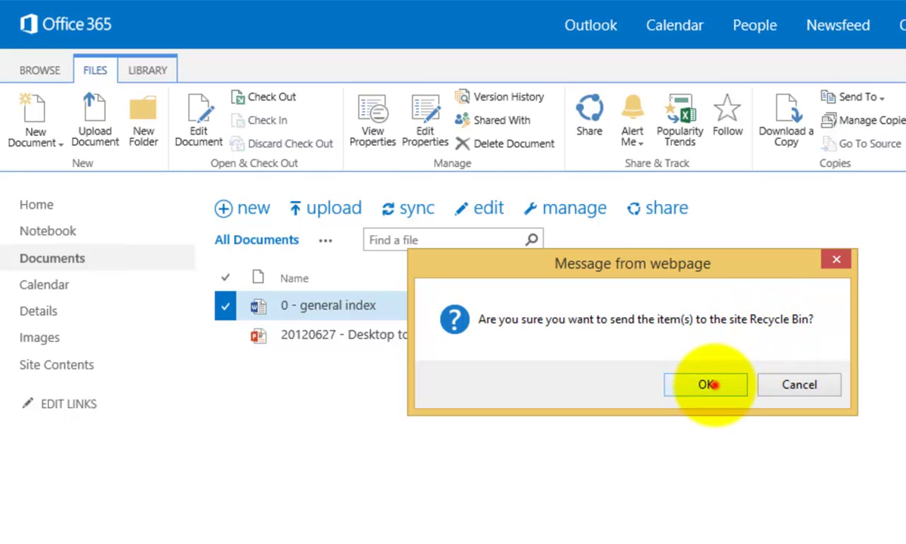
{"action": "left_click", "coordinate": [706, 384]}
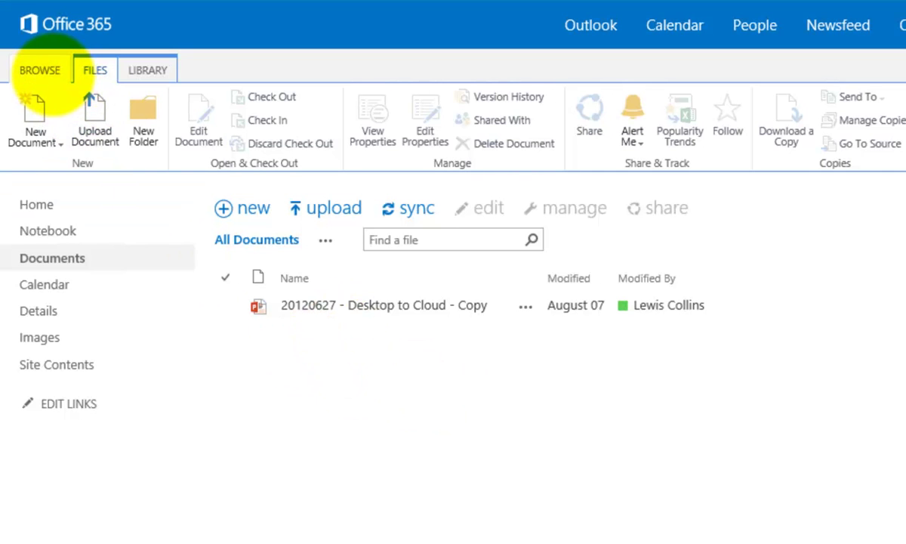
{"action": "left_click", "coordinate": [51, 72]}
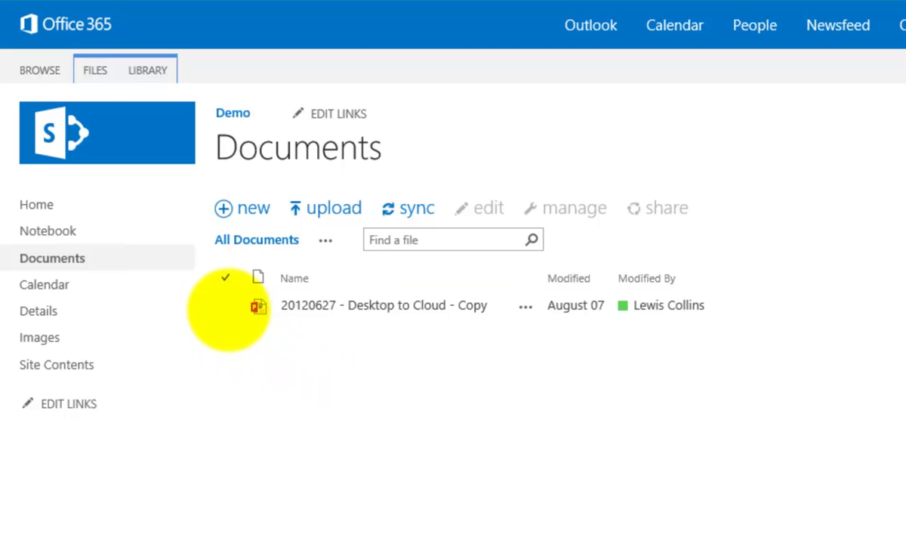
- Select '20120627 - Desktop to Cloud - Copy' and delete it with the Delete key, confirming OK
{"action": "left_click", "coordinate": [225, 306]}
{"action": "left_click", "coordinate": [225, 305]}
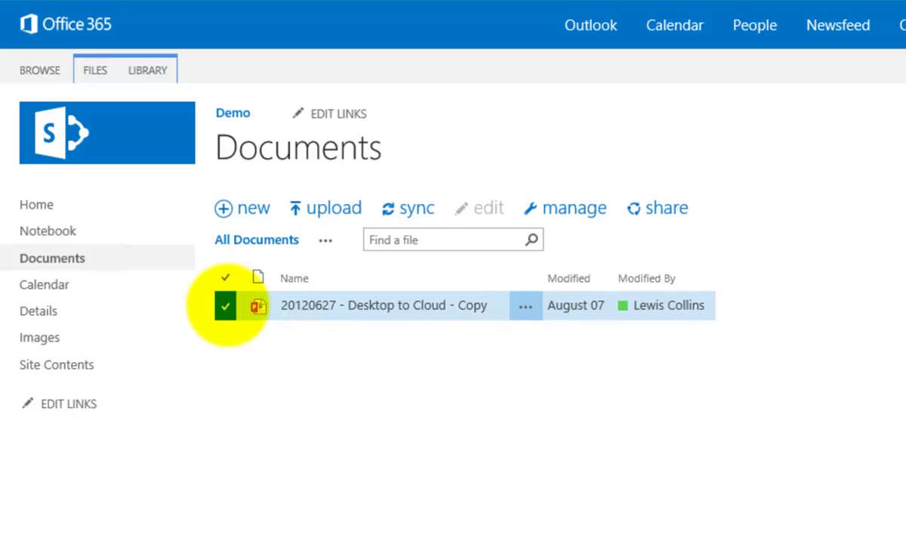
{"action": "key", "text": "Delete"}
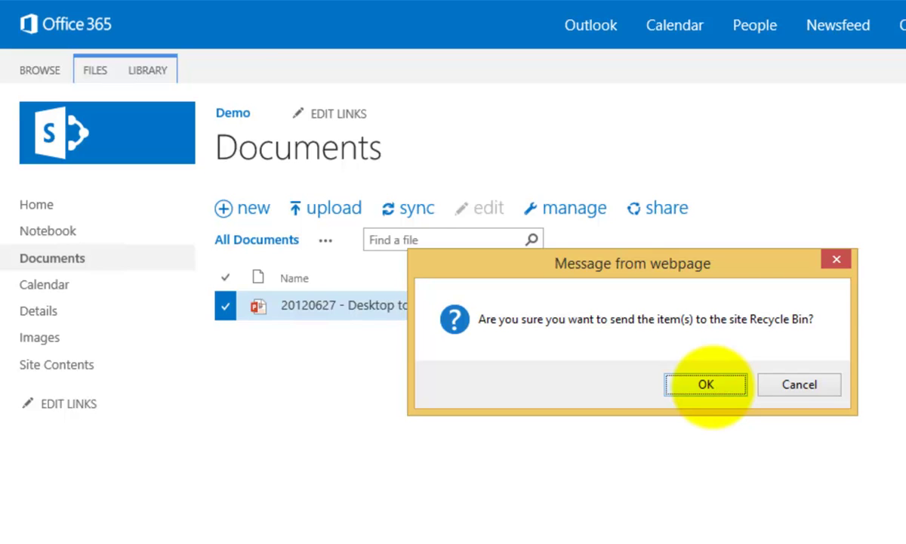
{"action": "left_click", "coordinate": [709, 386]}
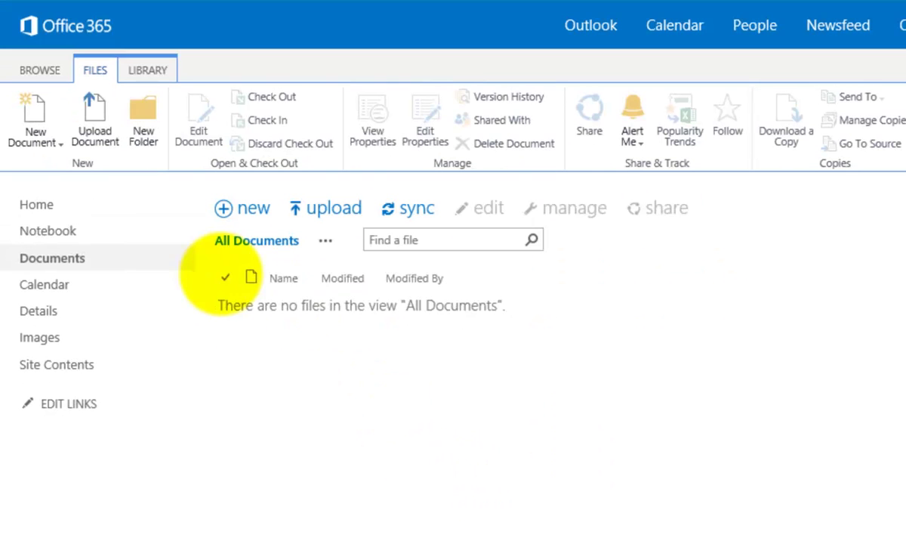
{"action": "left_click", "coordinate": [38, 71]}
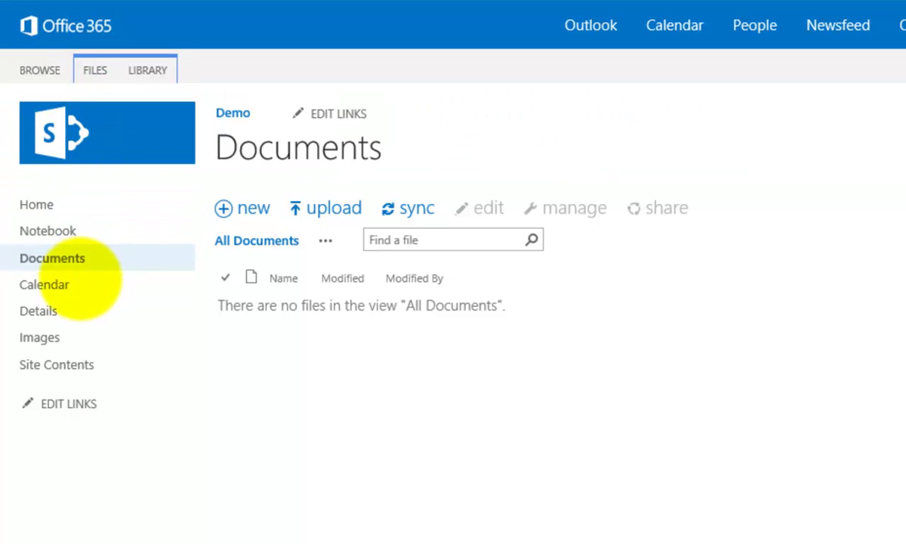
- In the Images library, delete IMG_0412 from its tile's callout menu and confirm OK
{"action": "left_click", "coordinate": [75, 284]}
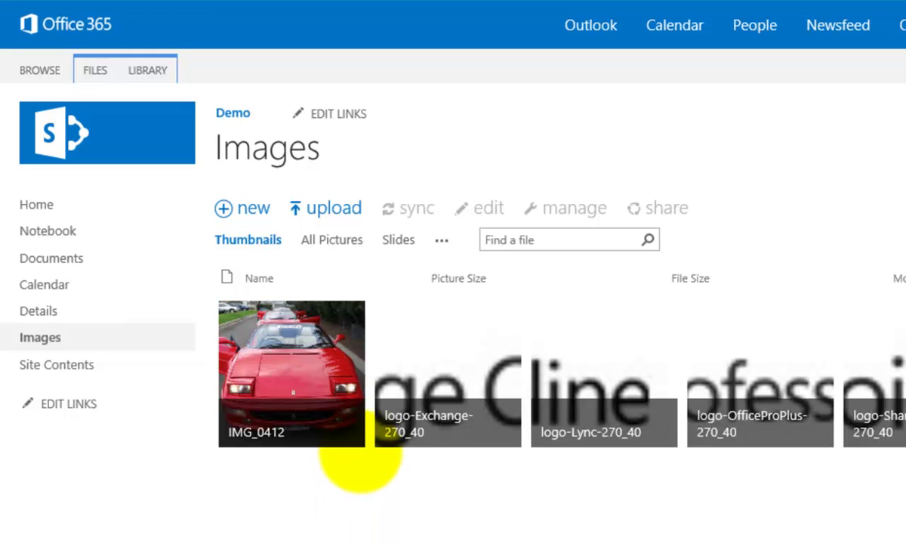
{"action": "mouse_move", "coordinate": [347, 441]}
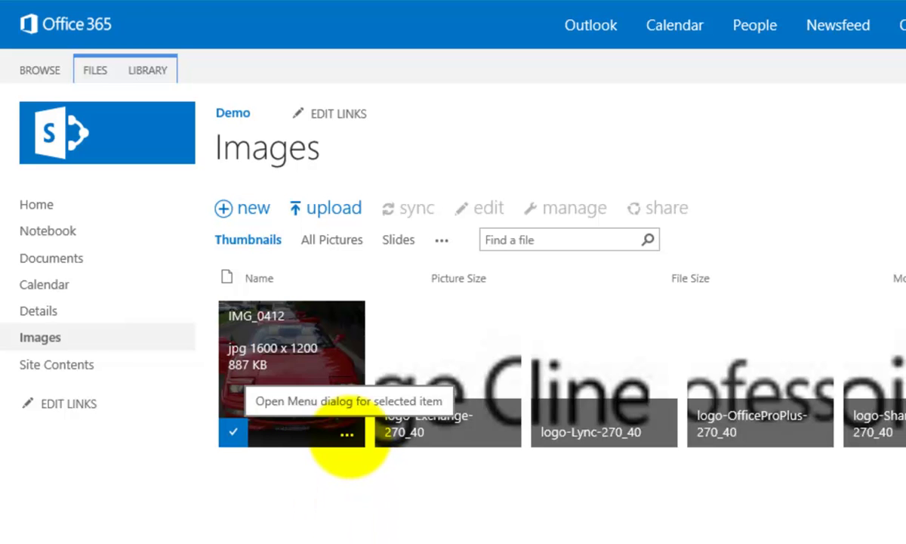
{"action": "left_click", "coordinate": [349, 436]}
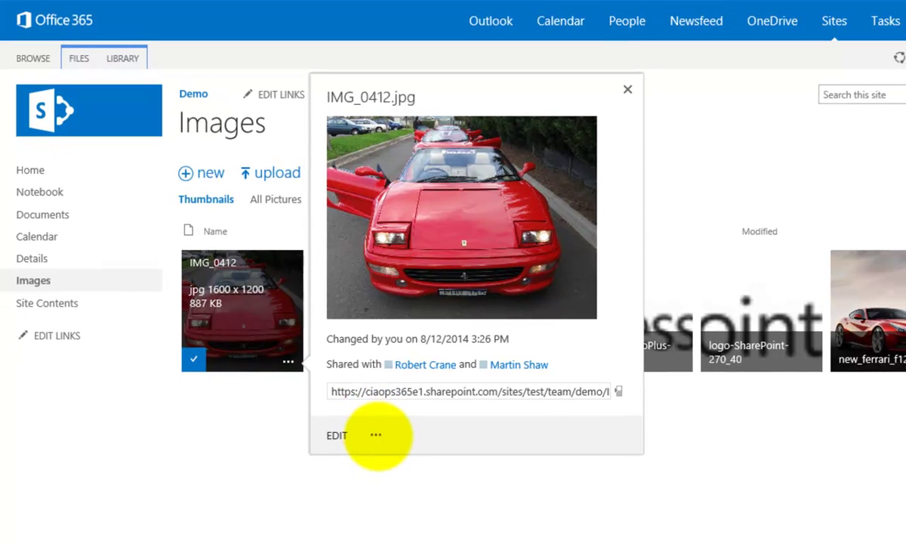
{"action": "left_click", "coordinate": [419, 484]}
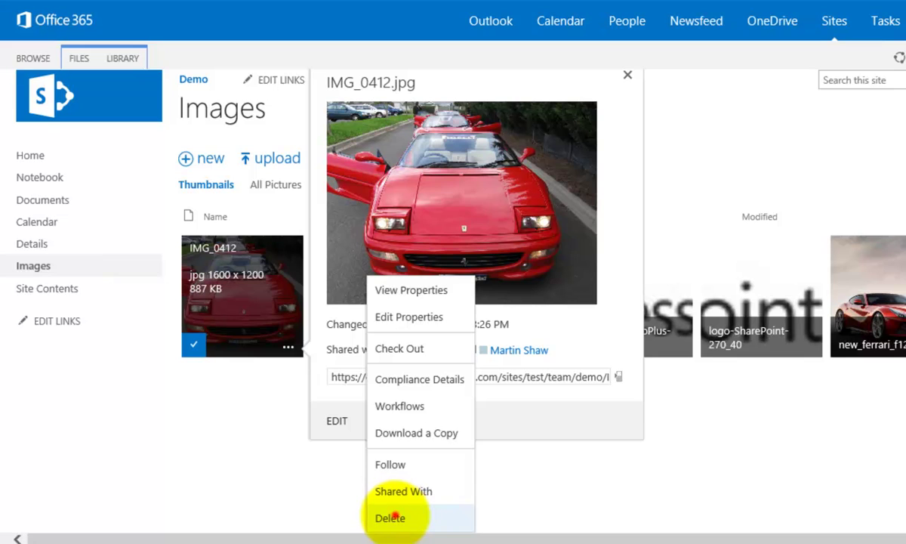
{"action": "left_click", "coordinate": [393, 517]}
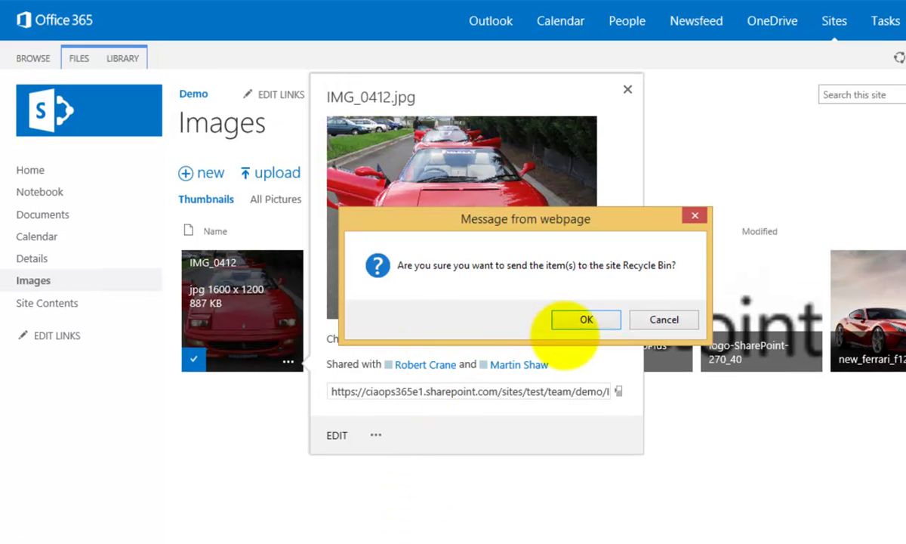
{"action": "left_click", "coordinate": [578, 319]}
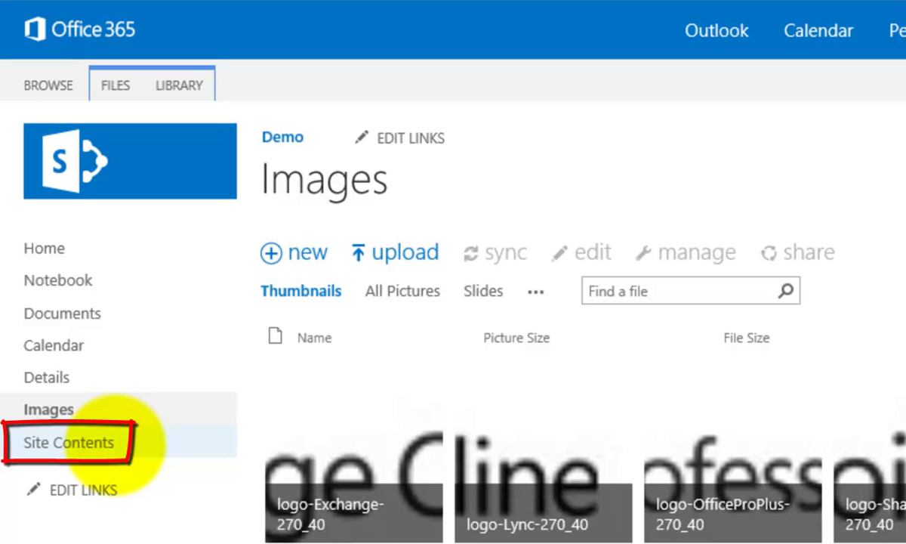
{"action": "left_click", "coordinate": [116, 444]}
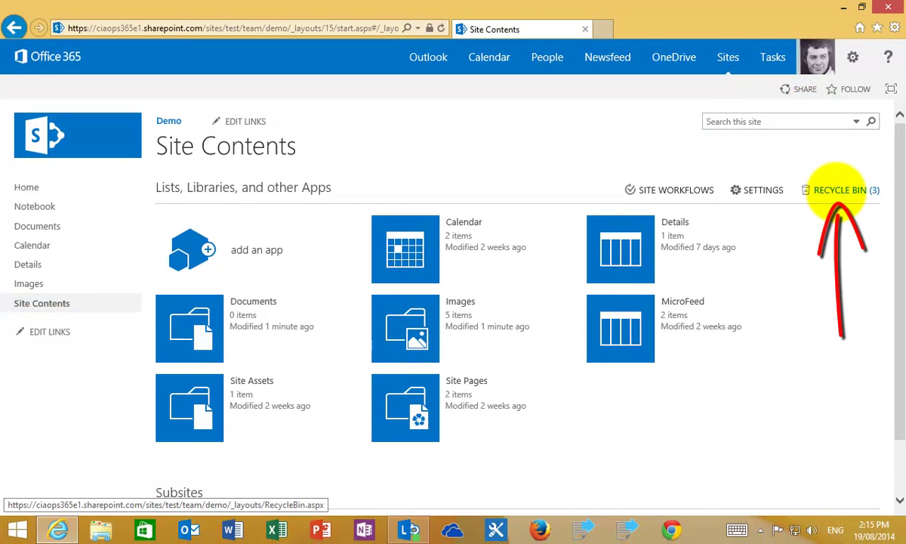
{"action": "left_click", "coordinate": [838, 190]}
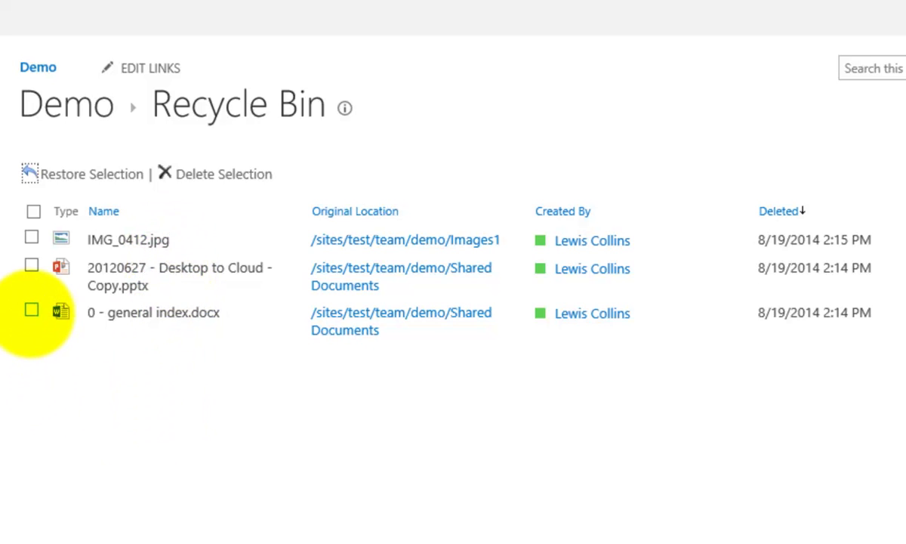
- Restore 0 - general index.docx from the Recycle Bin with Restore Selection, confirming OK
{"action": "left_click", "coordinate": [31, 310]}
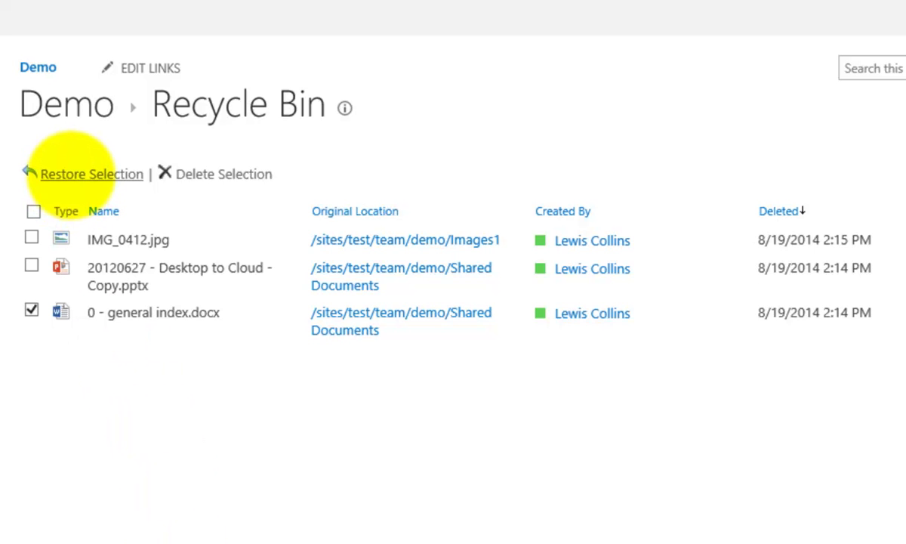
{"action": "left_click", "coordinate": [70, 173]}
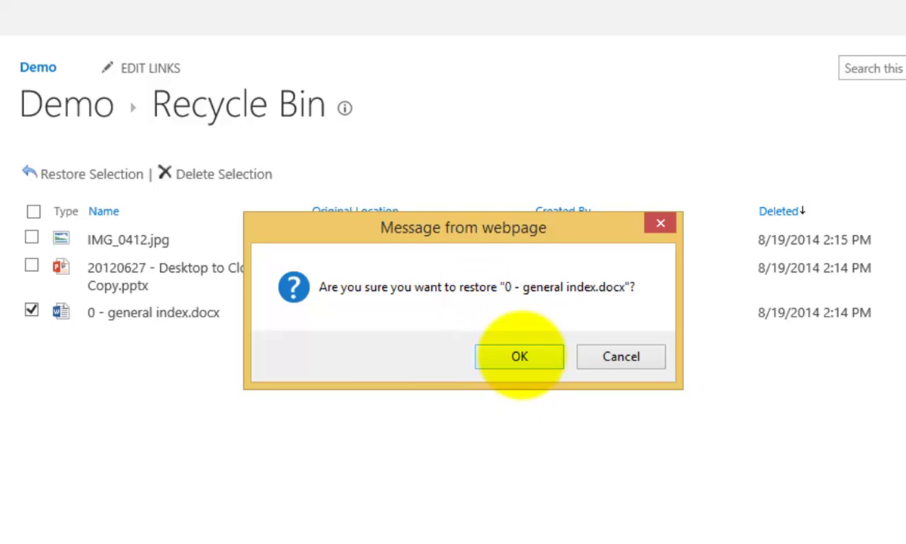
{"action": "left_click", "coordinate": [520, 355]}
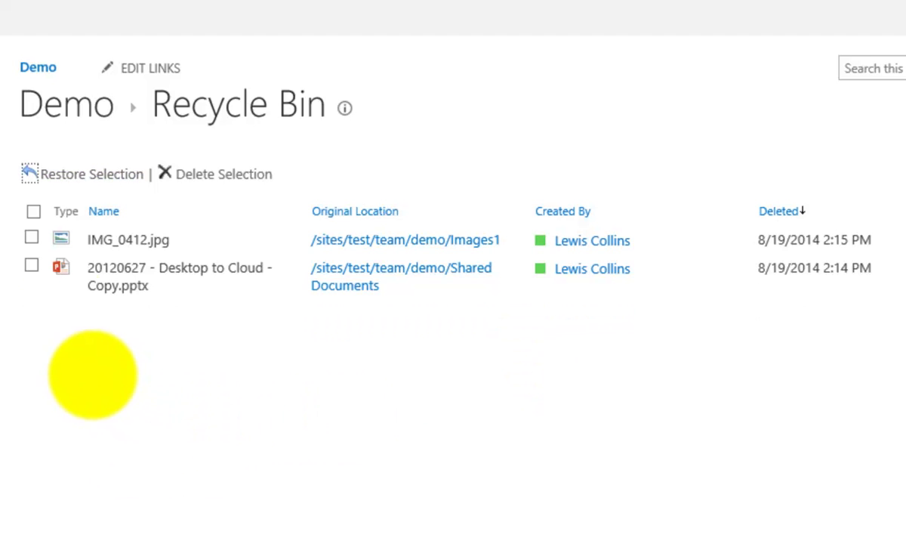
- Select all Recycle Bin items, restore IMG_0412.jpg and the Desktop to Cloud copy, then open Documents
{"action": "left_click", "coordinate": [31, 237]}
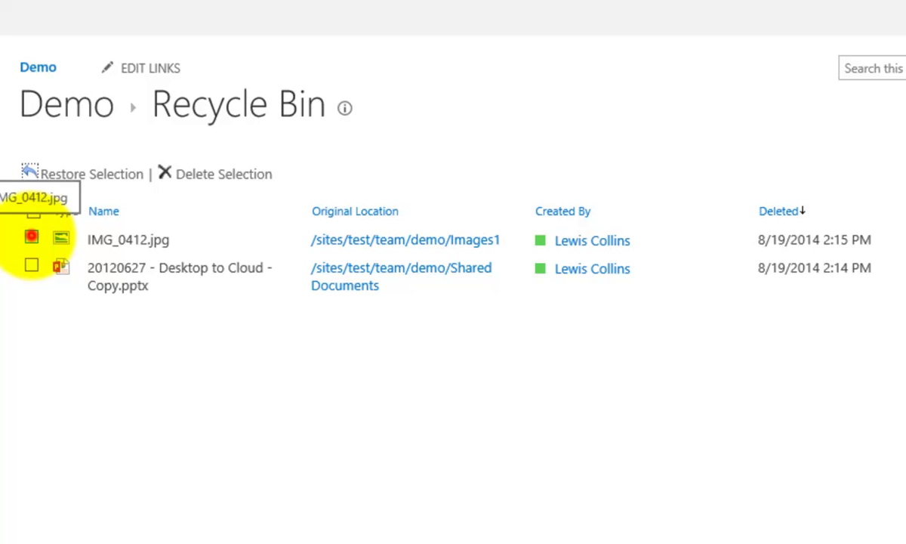
{"action": "left_click", "coordinate": [31, 264]}
{"action": "left_click", "coordinate": [31, 264]}
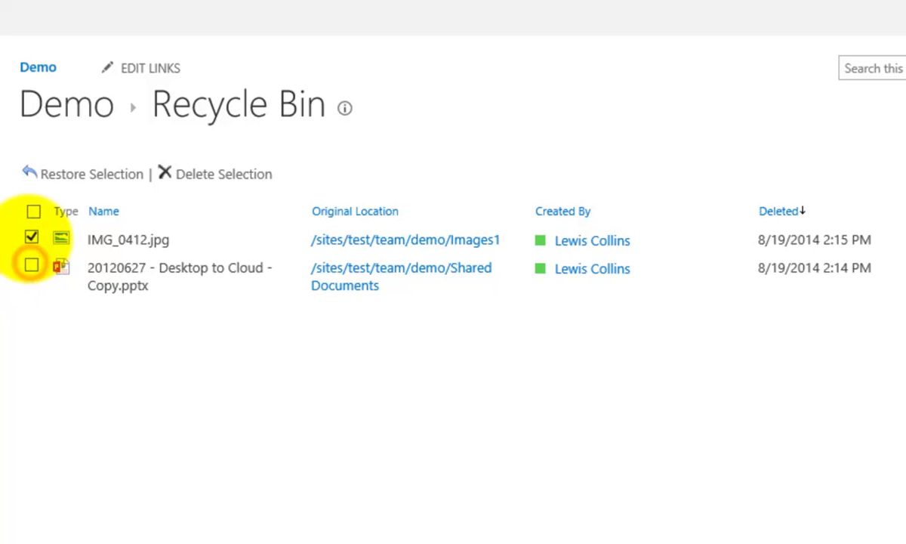
{"action": "left_click", "coordinate": [31, 237]}
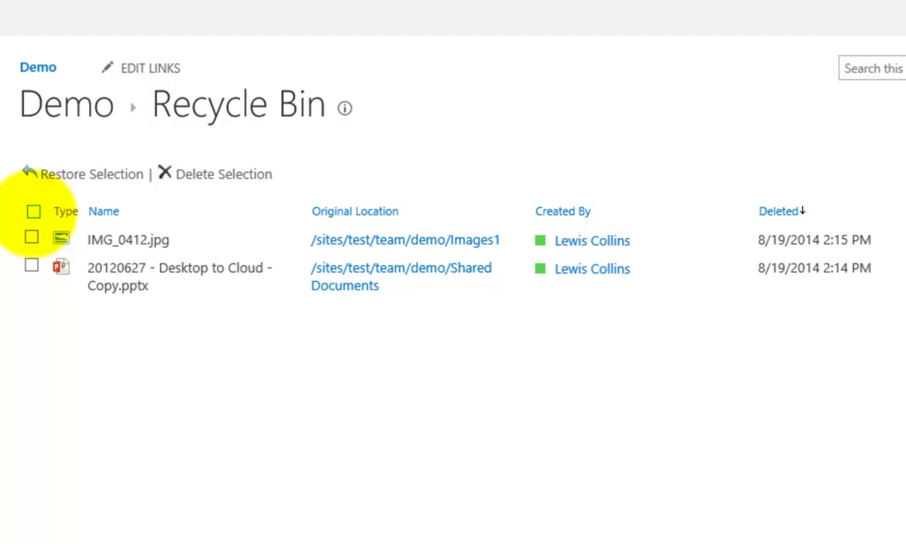
{"action": "left_click", "coordinate": [34, 211]}
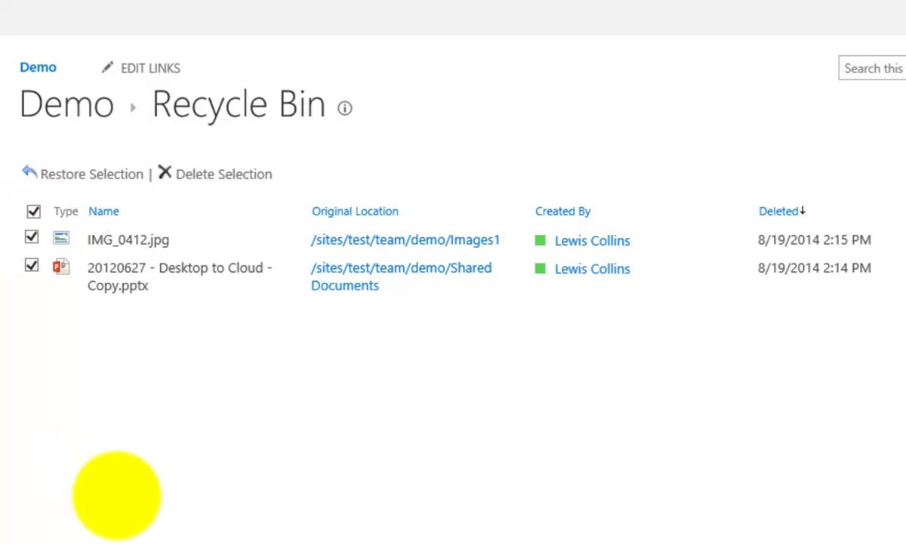
{"action": "left_click", "coordinate": [121, 173]}
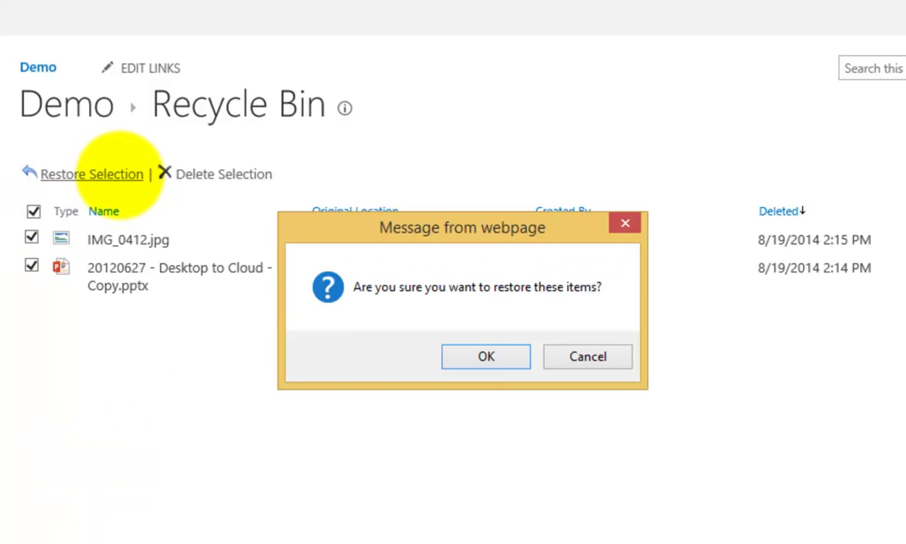
{"action": "left_click", "coordinate": [466, 358]}
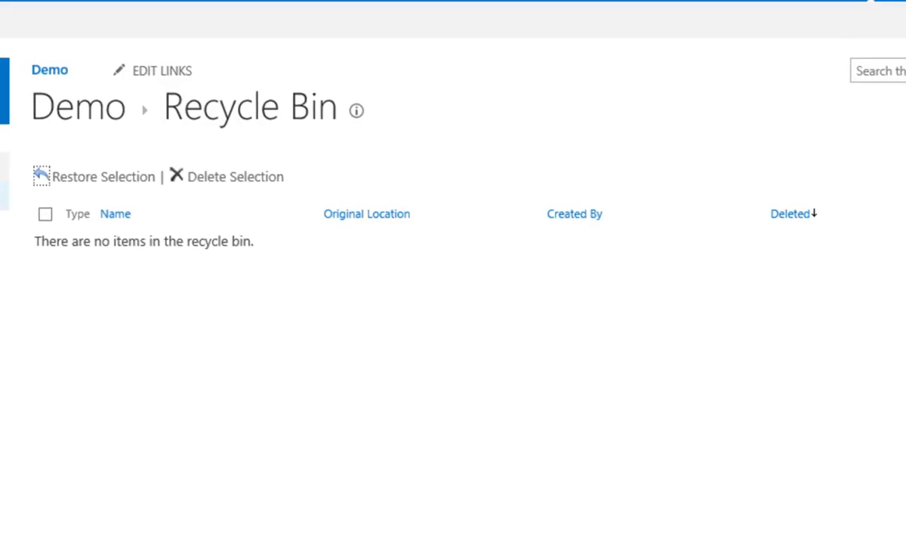
{"action": "left_click", "coordinate": [55, 265]}
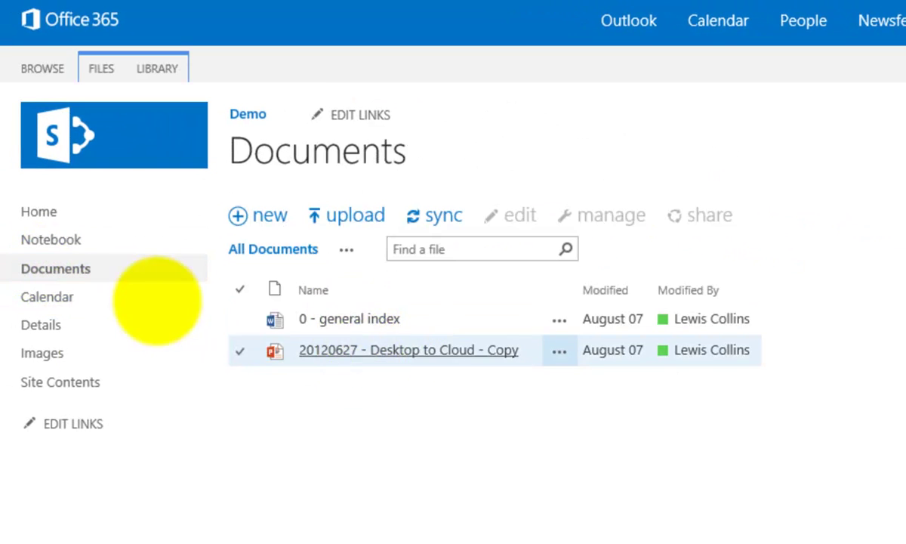
{"action": "left_click", "coordinate": [45, 355]}
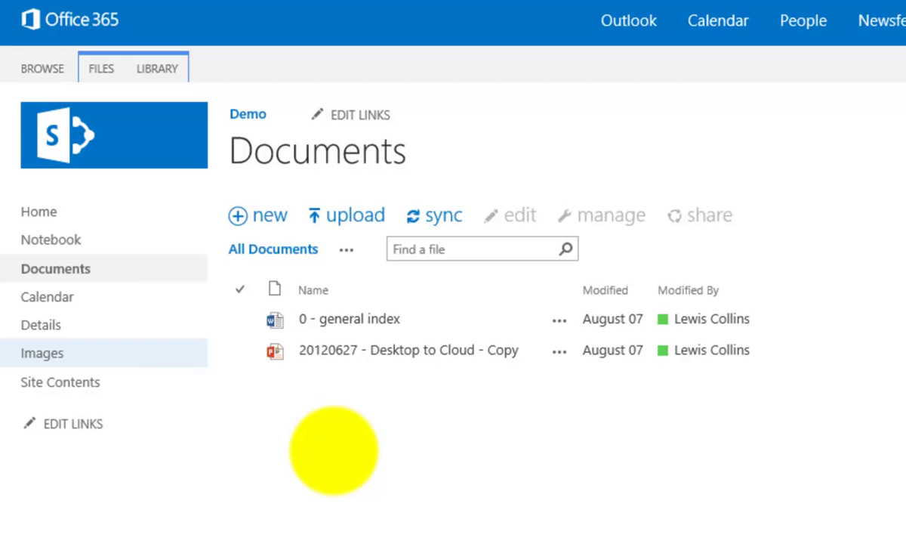
{"action": "mouse_move", "coordinate": [309, 389]}
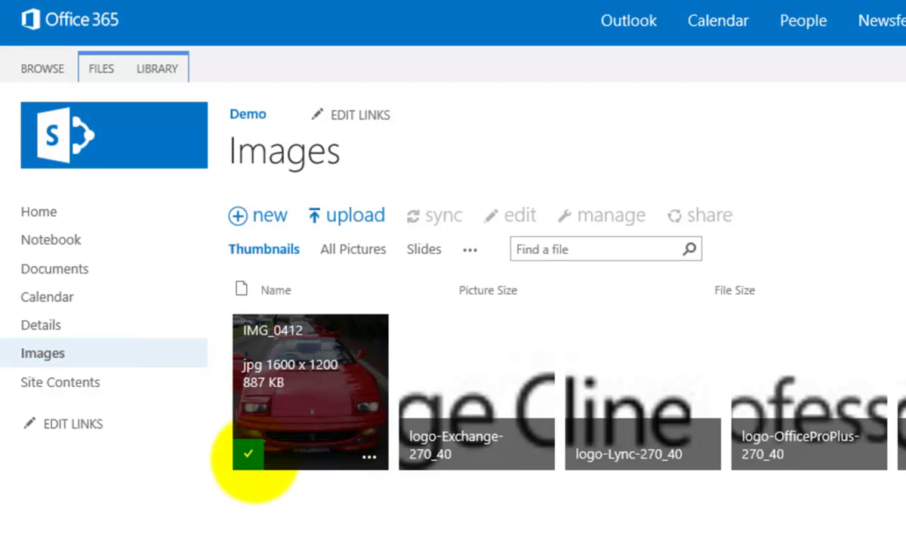
{"action": "left_click", "coordinate": [252, 456]}
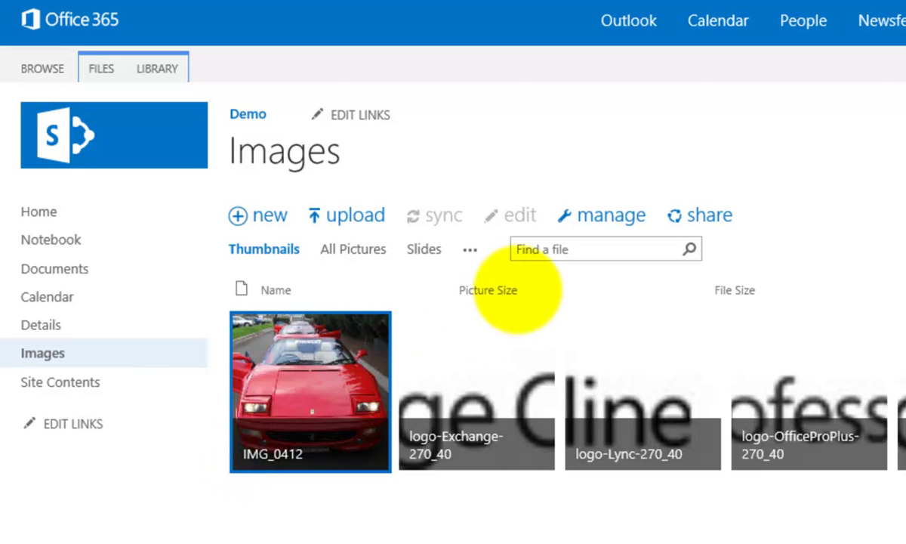
{"action": "left_click", "coordinate": [41, 262]}
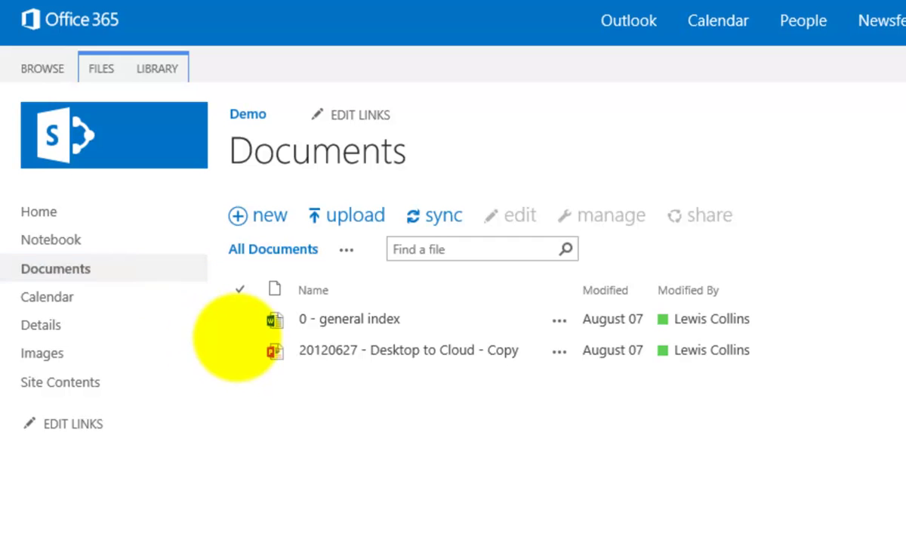
- Select '0 - general index', delete it with the Delete key and confirm, then open Site Contents
{"action": "left_click", "coordinate": [240, 319]}
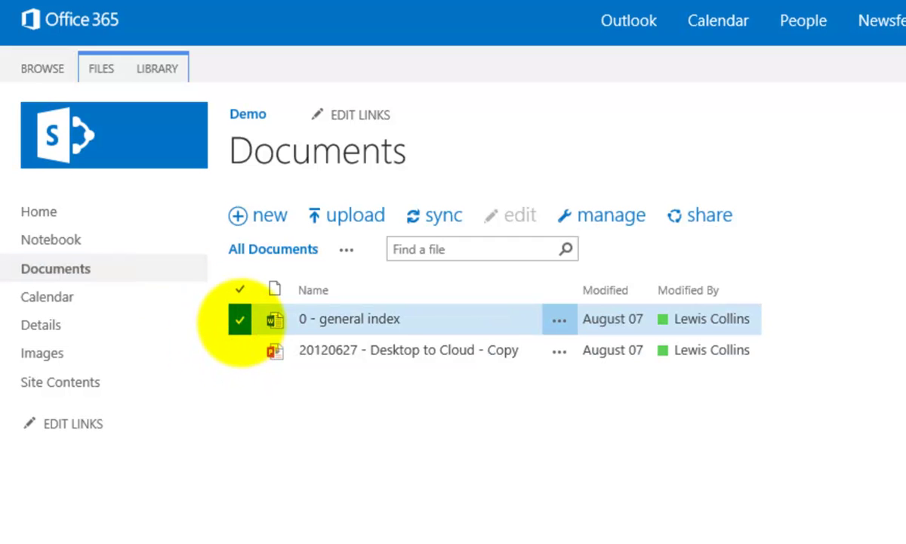
{"action": "key", "text": "Delete"}
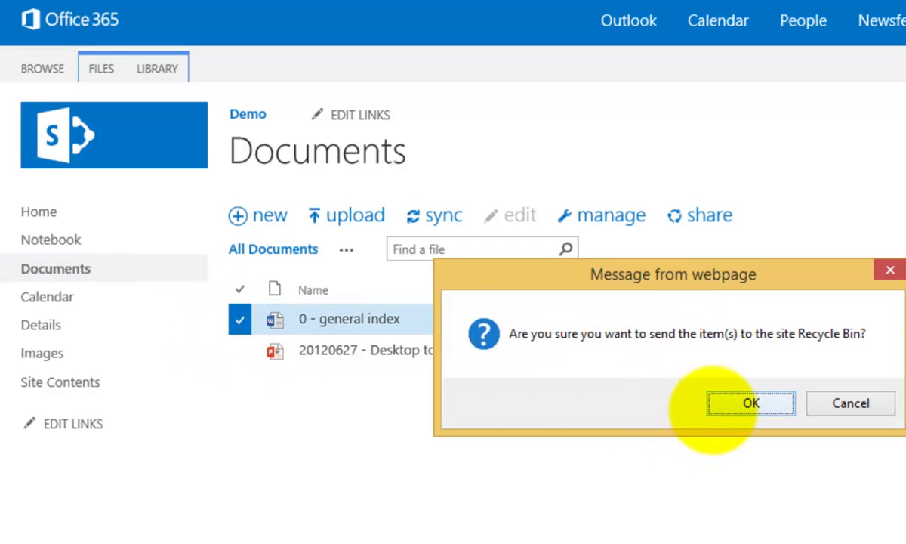
{"action": "left_click", "coordinate": [715, 407]}
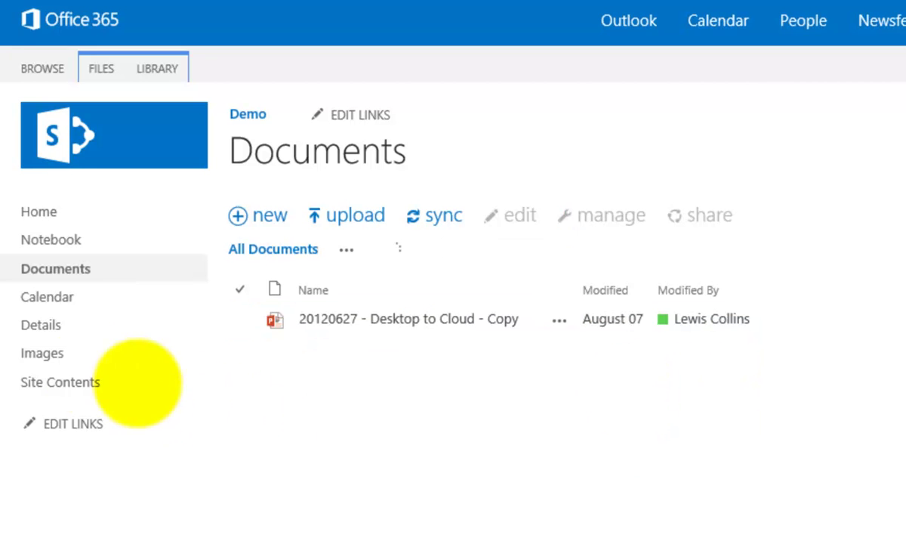
{"action": "left_click", "coordinate": [77, 381]}
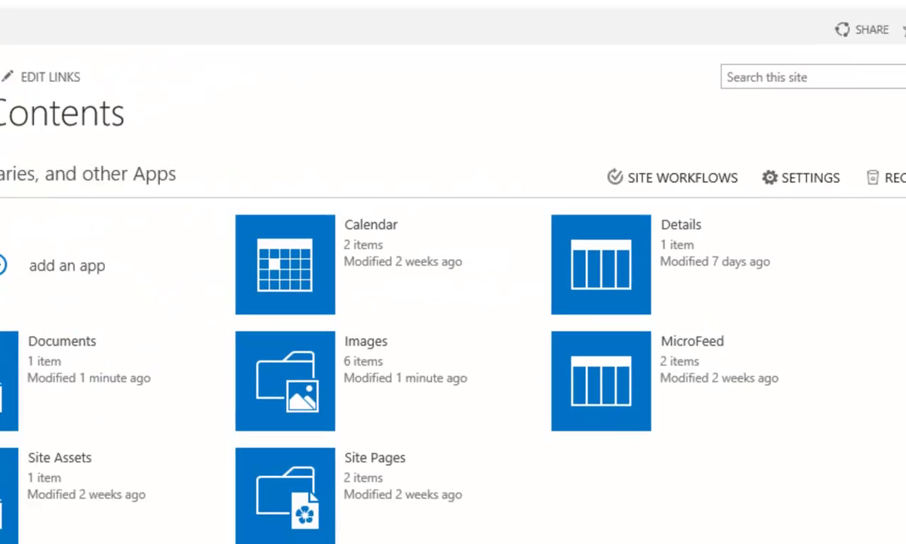
- In the Recycle Bin, Delete Selection on 0 - general index.docx, confirm, and return to the site home
{"action": "left_click", "coordinate": [782, 162]}
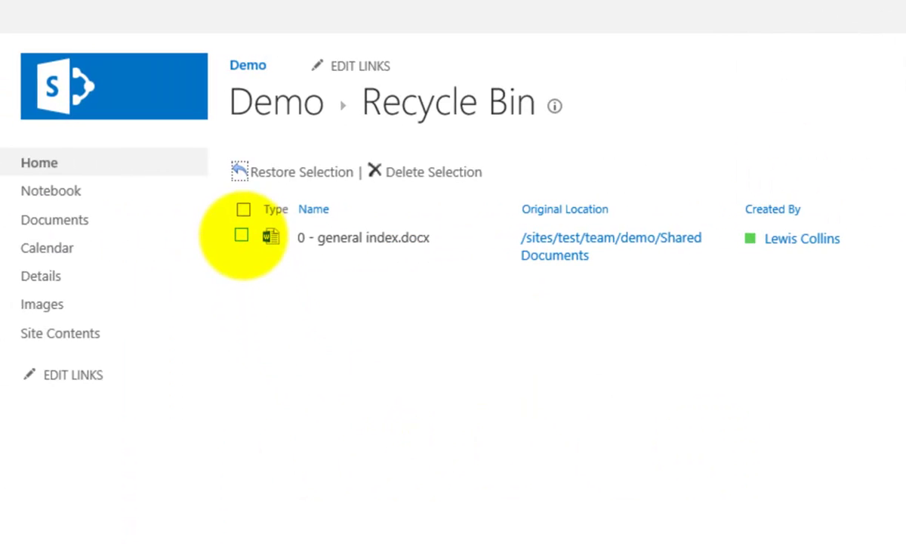
{"action": "left_click", "coordinate": [241, 234]}
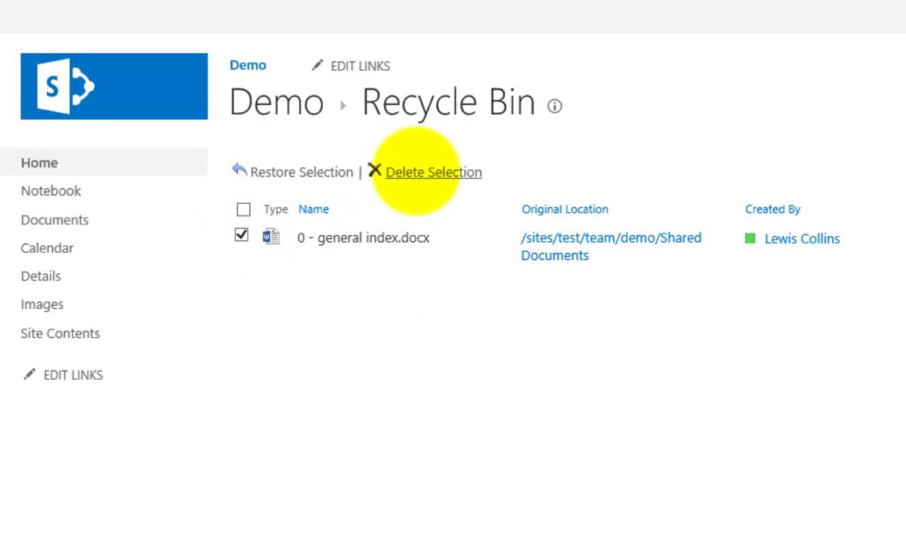
{"action": "left_click", "coordinate": [414, 169]}
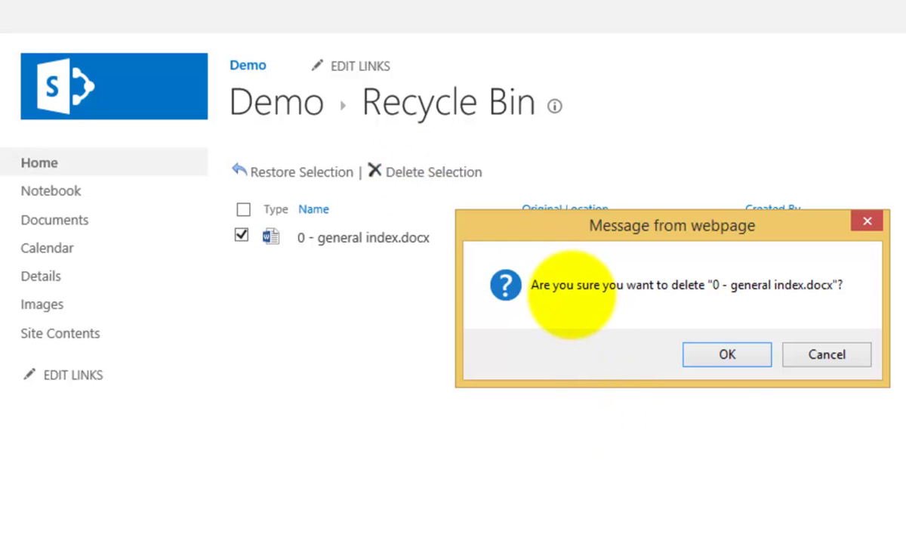
{"action": "left_click", "coordinate": [725, 356]}
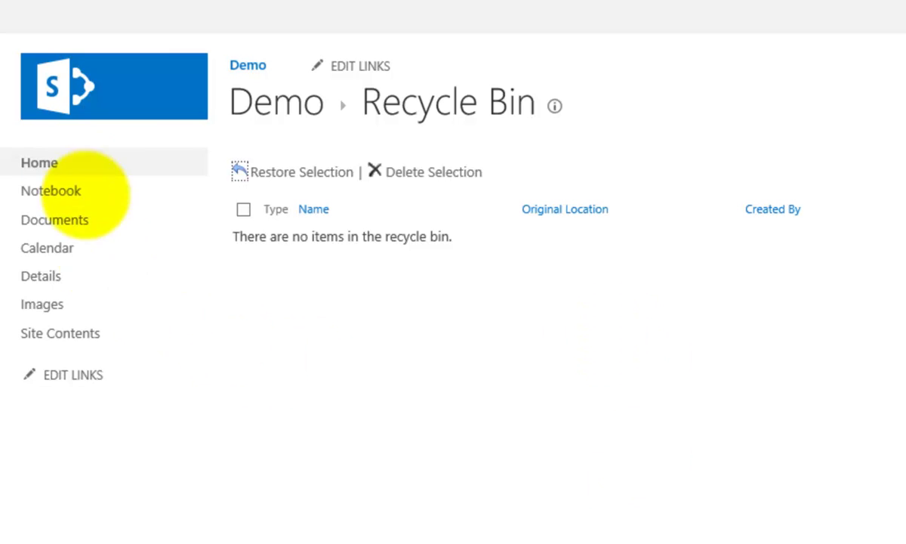
{"action": "left_click", "coordinate": [51, 154]}
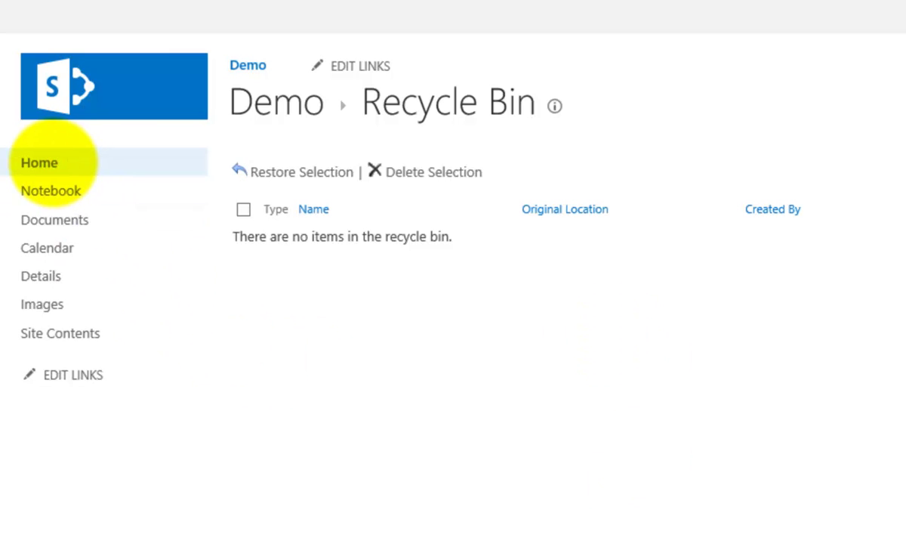